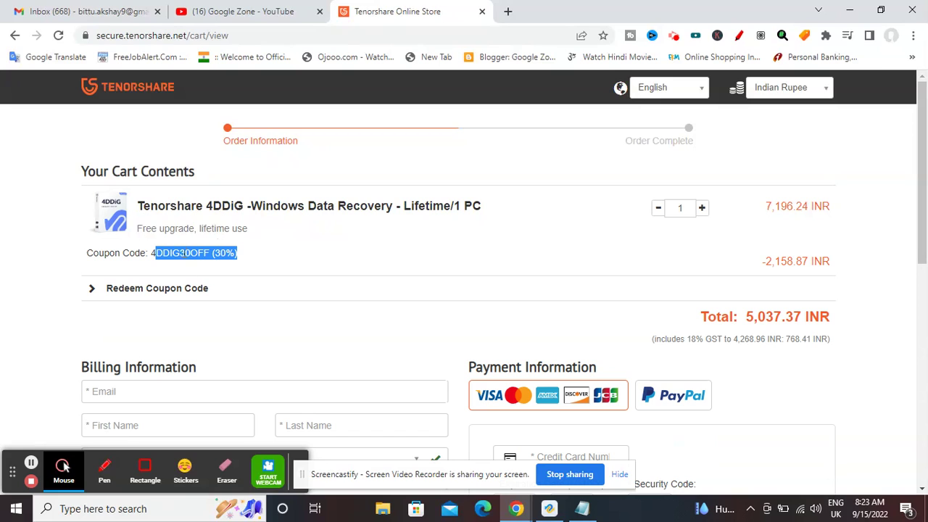
Redeem the coupon code 4DDIG30OFF on the Tenorshare 4DDiG cart and update the order
click(178, 266)
click(174, 289)
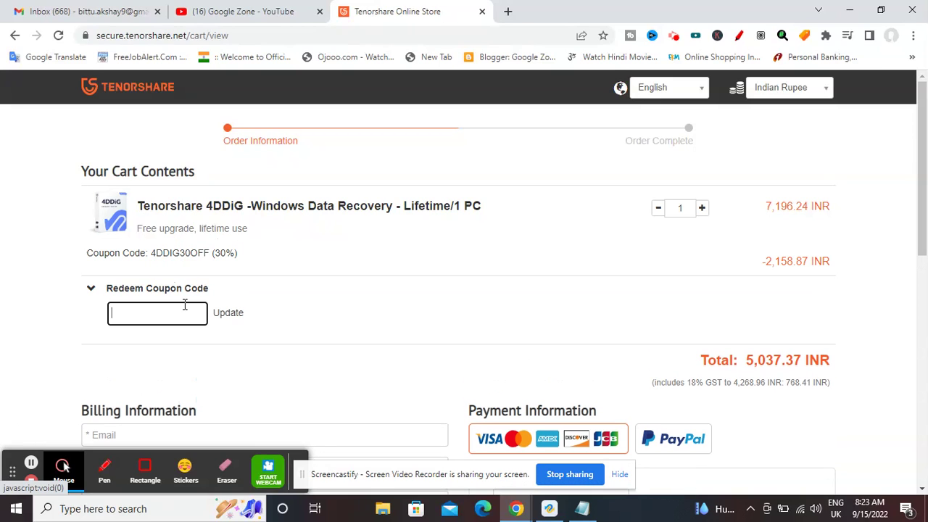
click(184, 306)
text(4DDIG30OFF)
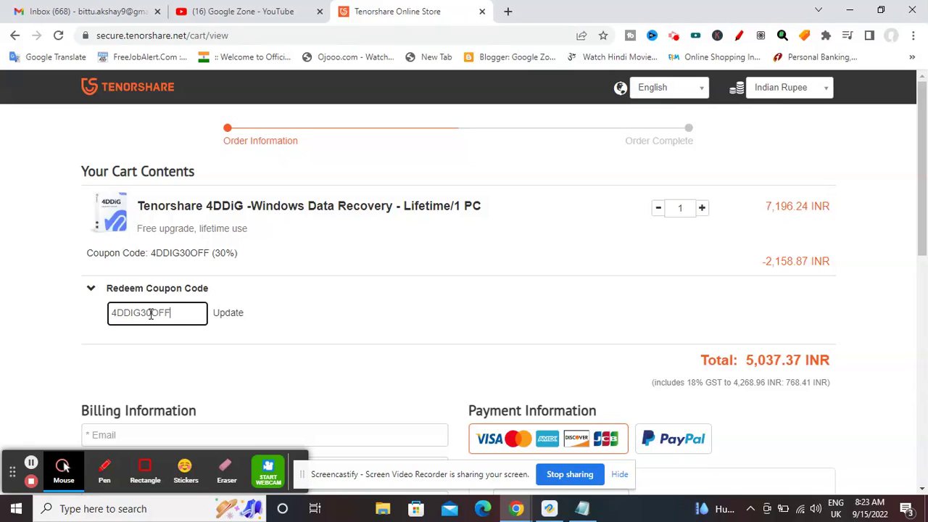
key(Return)
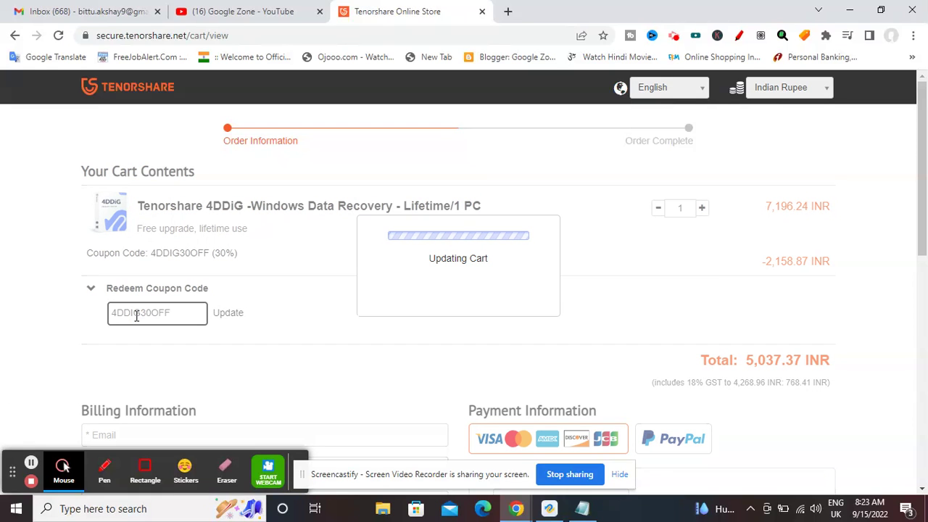
click(226, 315)
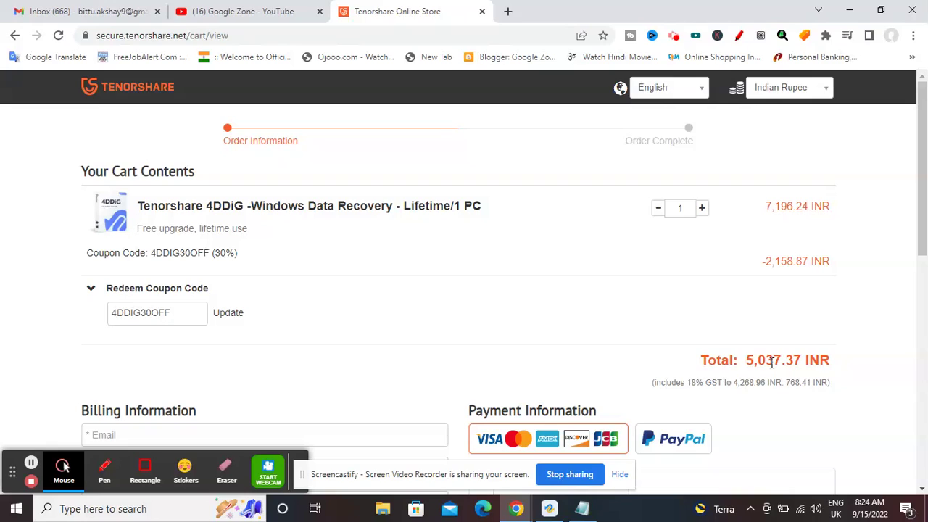
Minimize the store page and close the New Text Document with the coupon notes
click(852, 9)
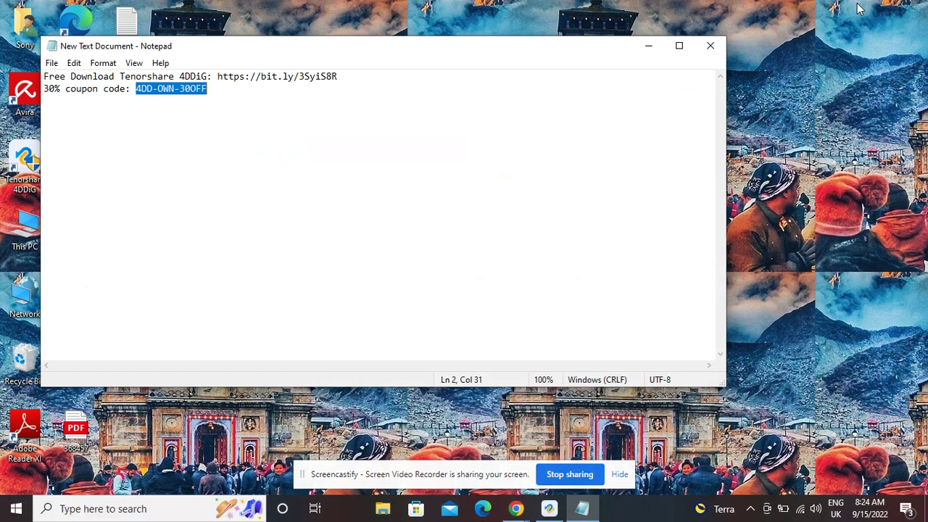
click(710, 46)
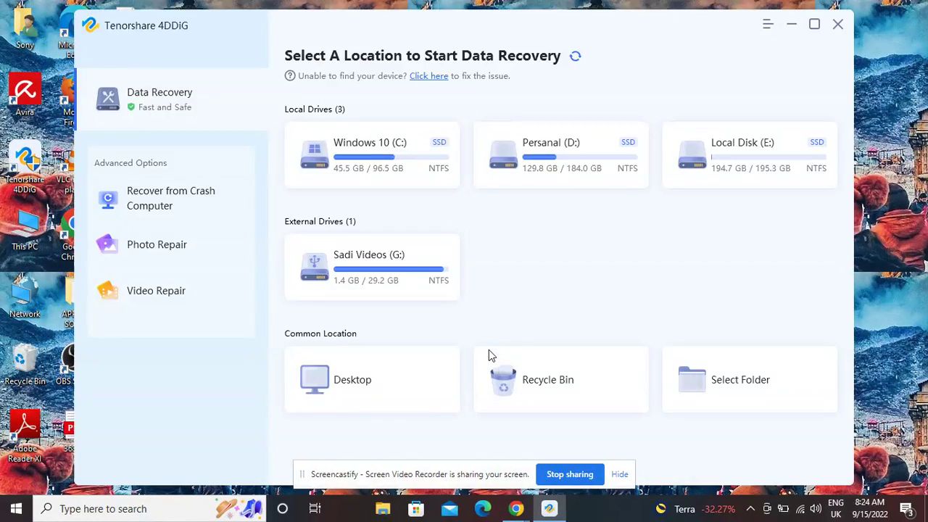
mouse_move(390, 283)
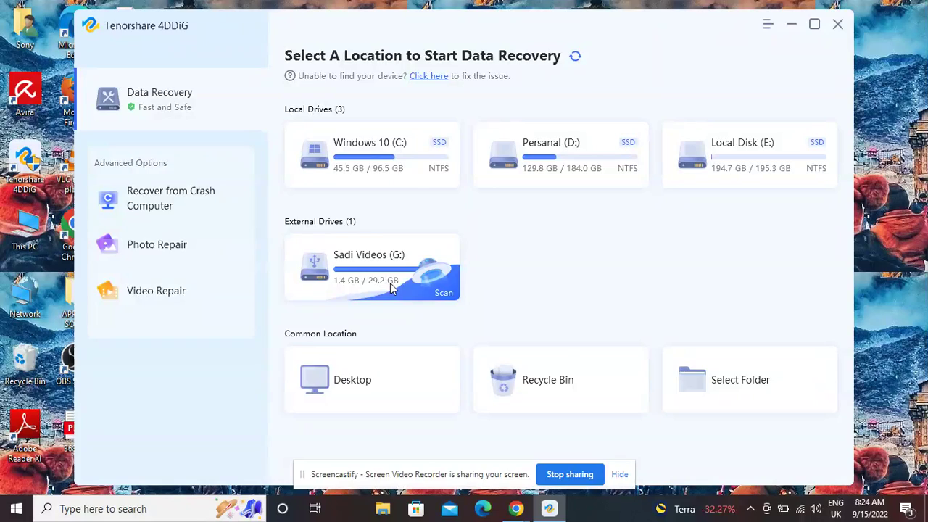
click(390, 283)
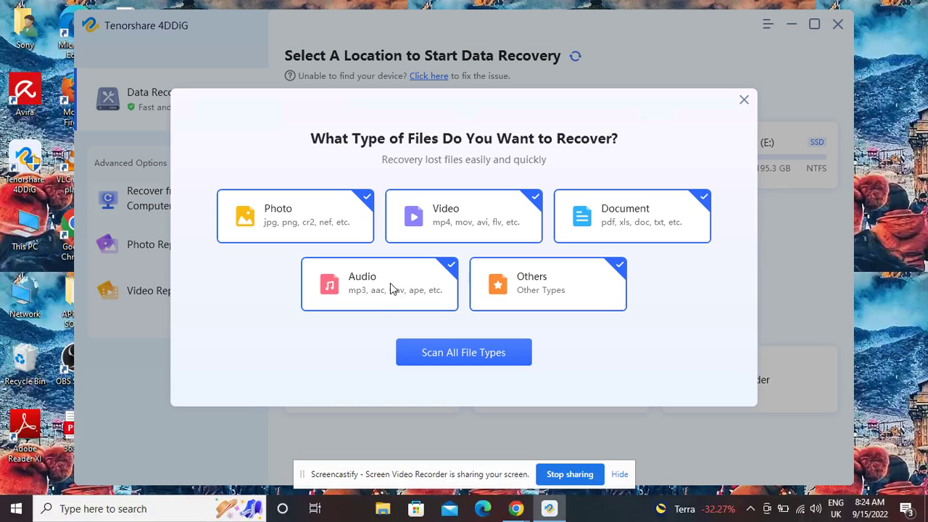
click(743, 97)
click(792, 24)
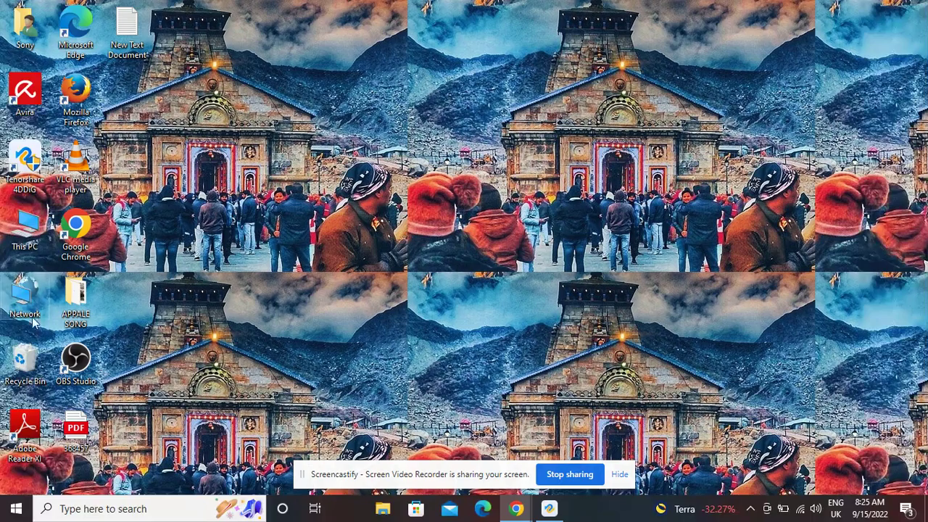
double_click(26, 239)
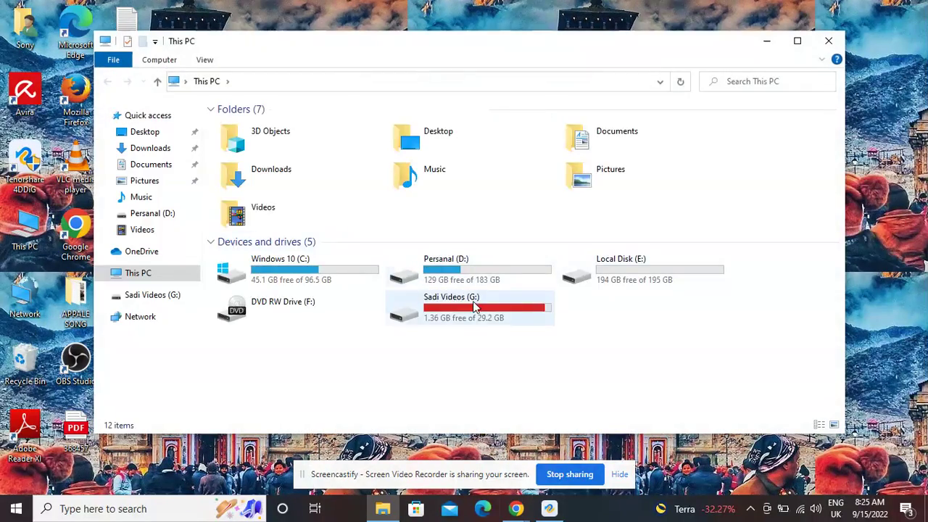
double_click(478, 308)
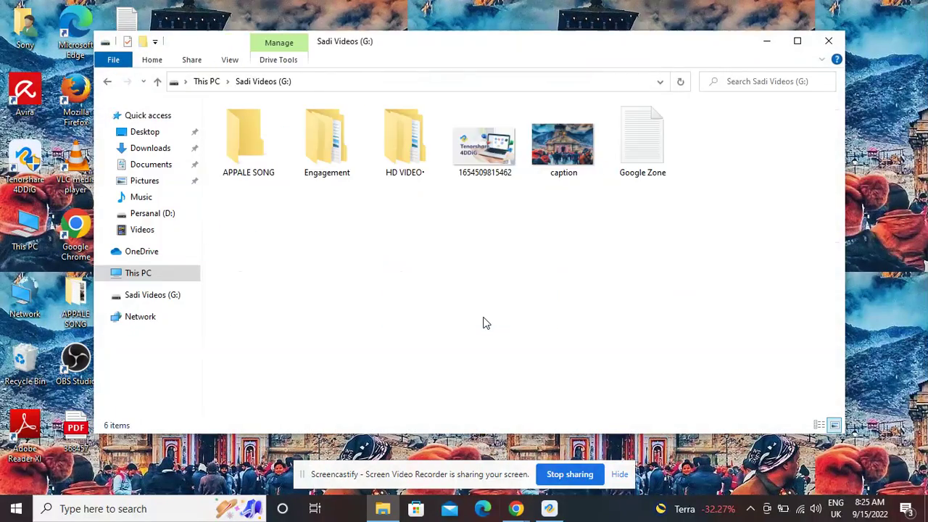
drag(722, 233, 468, 113)
click(281, 165)
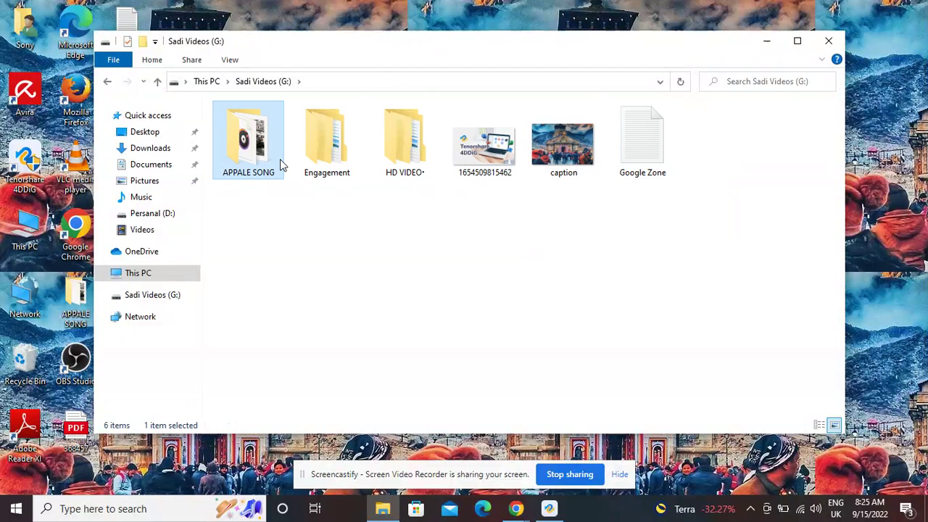
drag(647, 251, 489, 134)
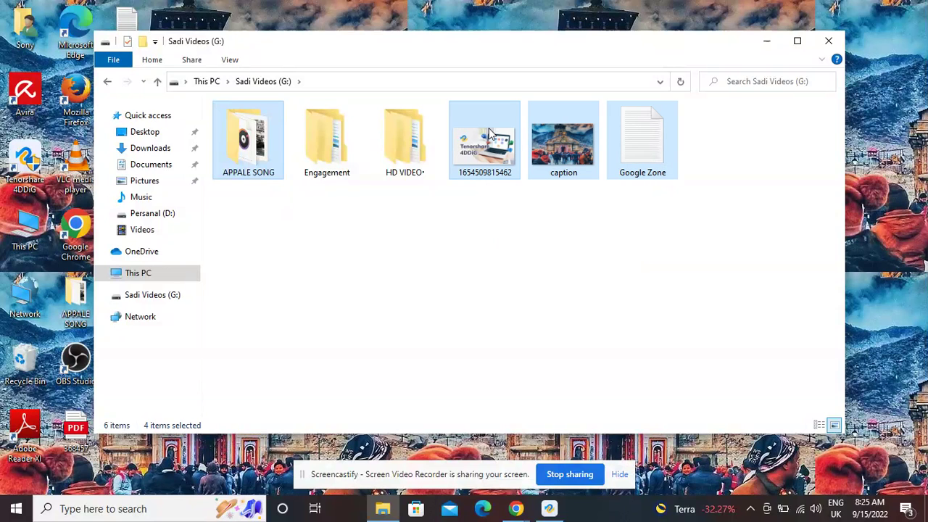
key(shift+Delete)
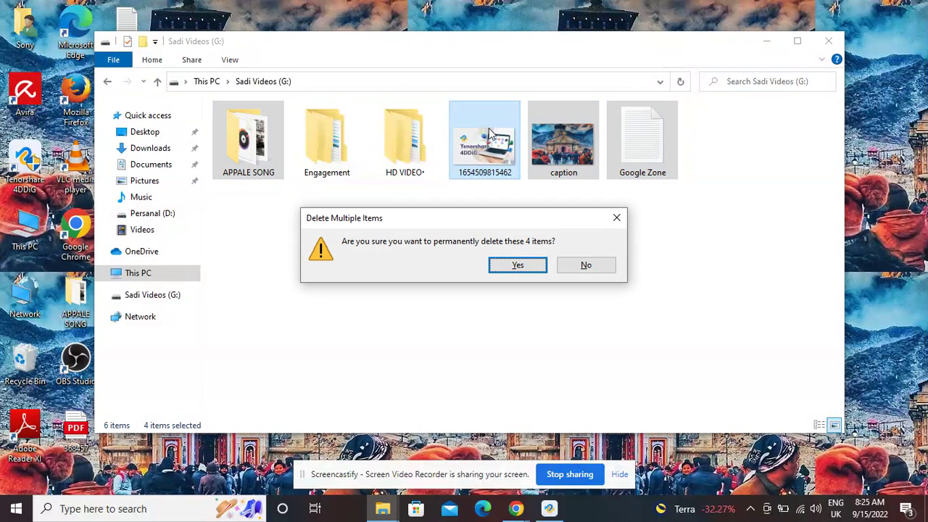
key(Return)
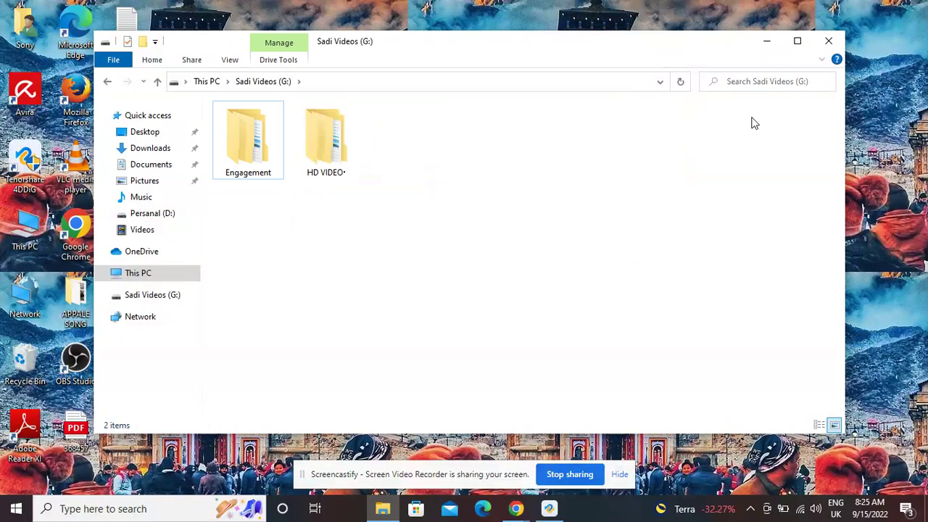
click(828, 43)
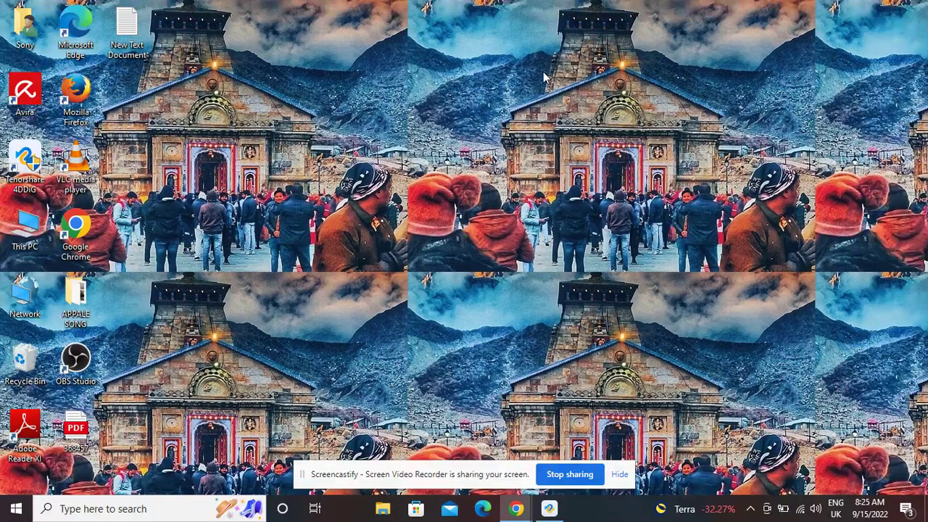
Refresh the desktop and check the contents of the Sadi Videos (G:) drive in File Explorer
right_click(542, 73)
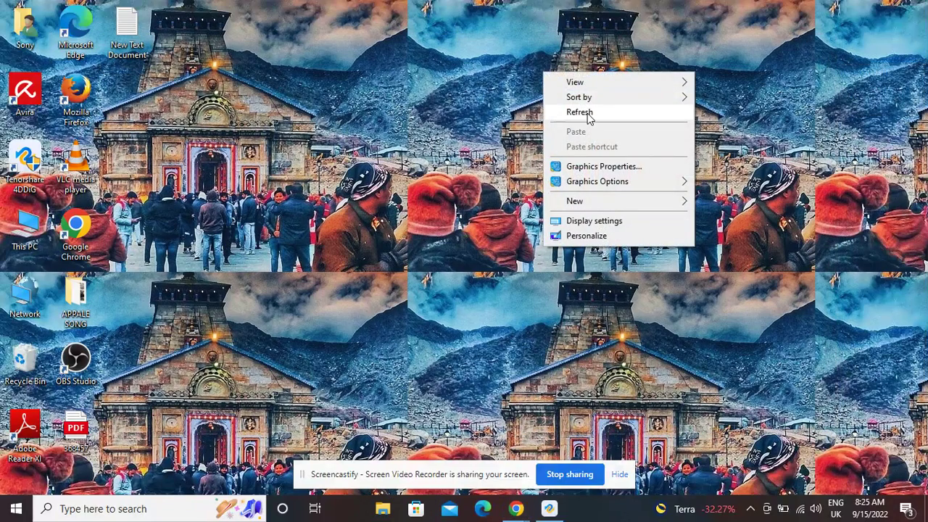
click(585, 117)
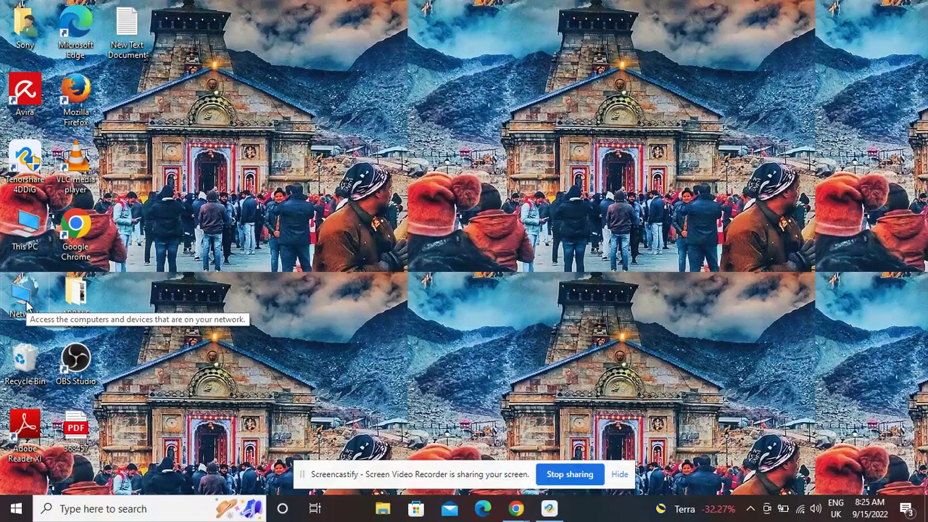
double_click(48, 239)
double_click(532, 306)
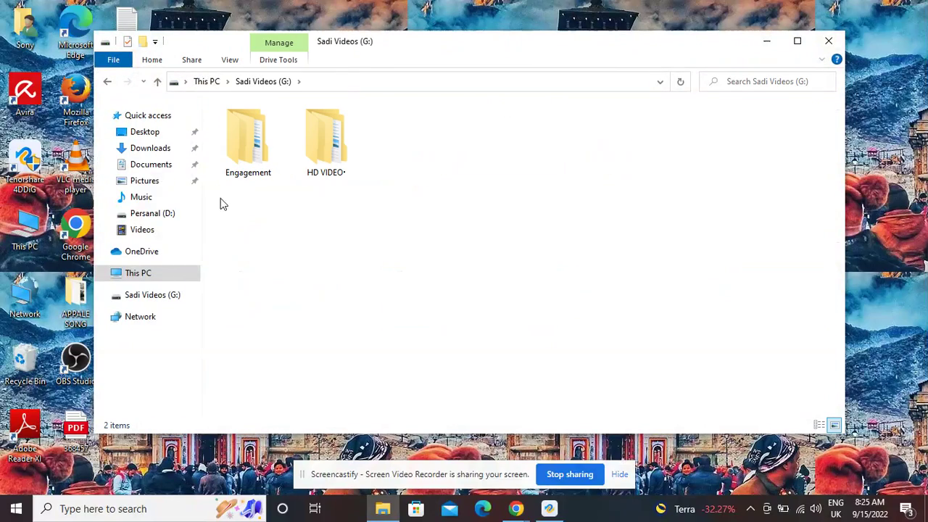
click(834, 44)
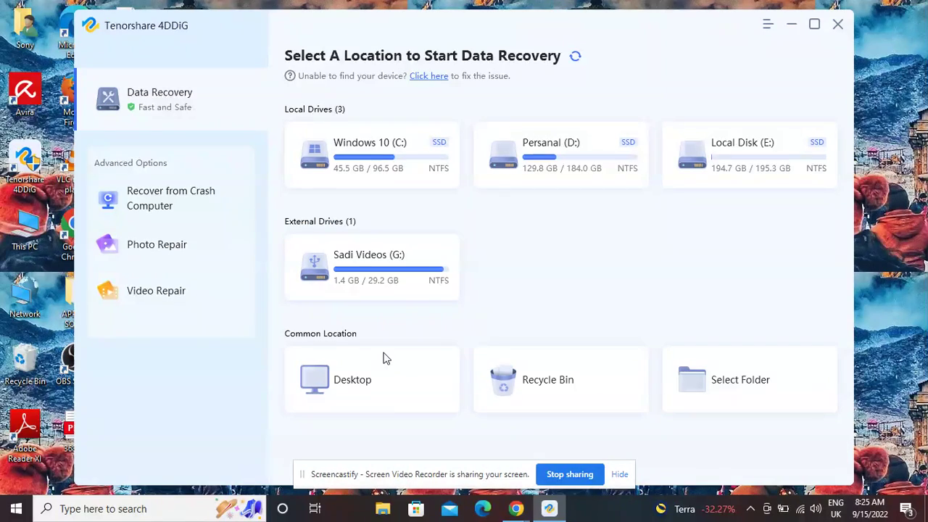
Scan the Sadi Videos (G:) drive in Tenorshare 4DDiG for photo, document and audio files, excluding Video and Others
click(374, 289)
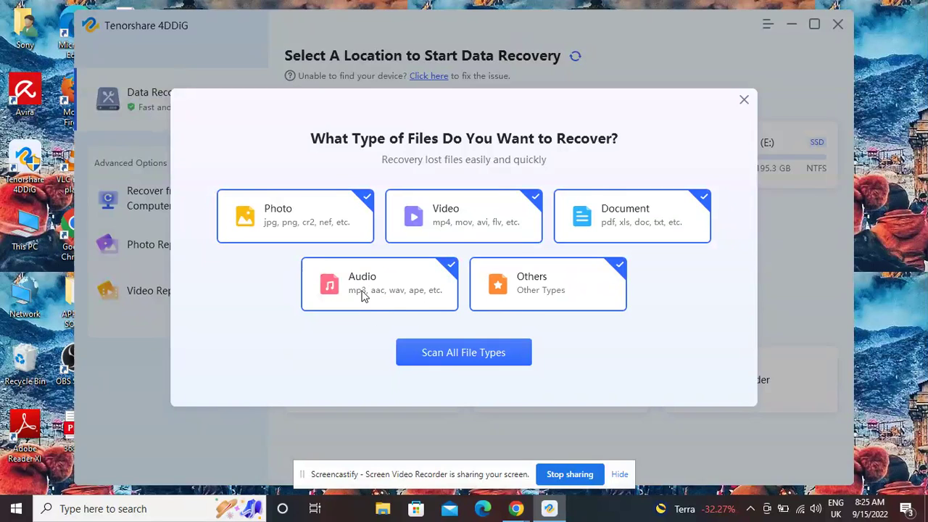
click(511, 210)
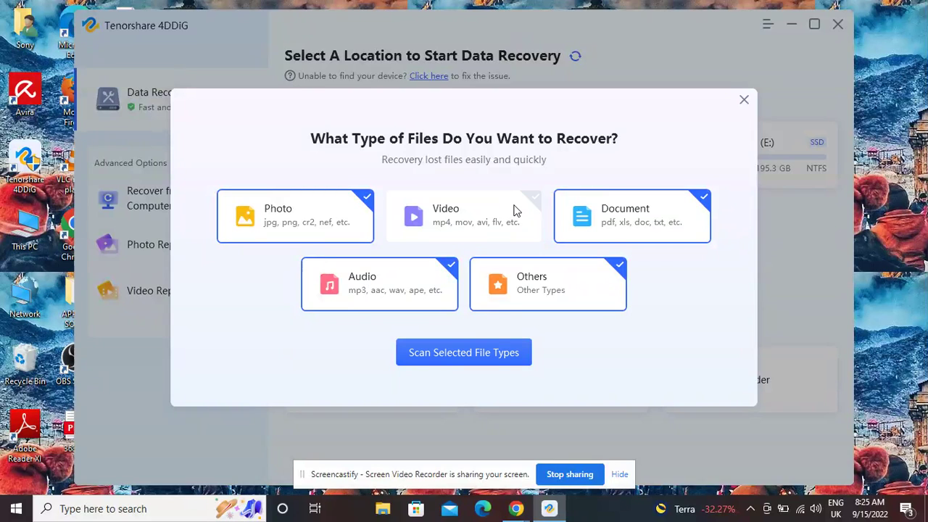
click(572, 303)
click(491, 353)
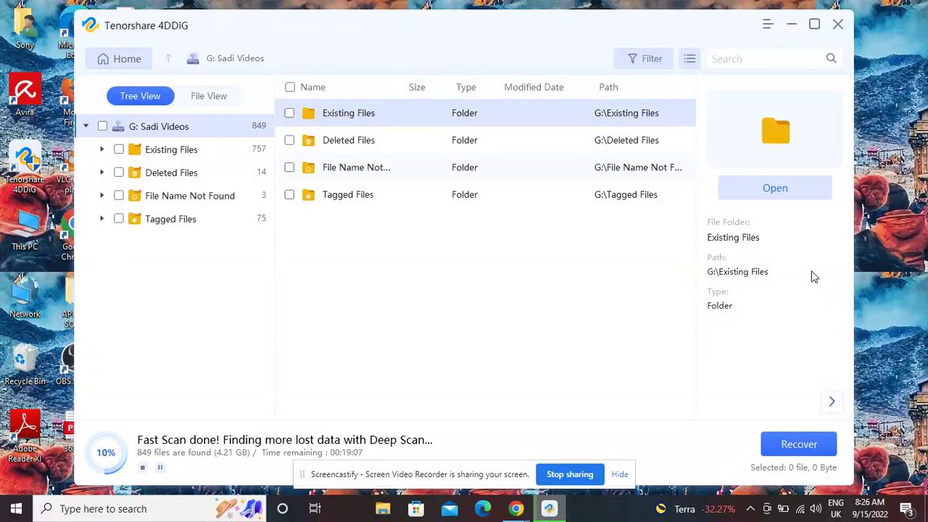
mouse_move(515, 511)
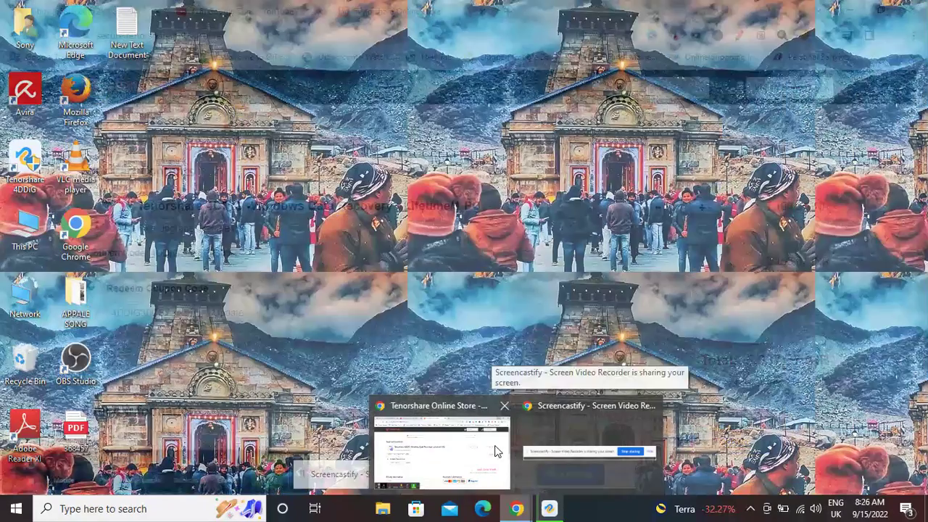
click(497, 451)
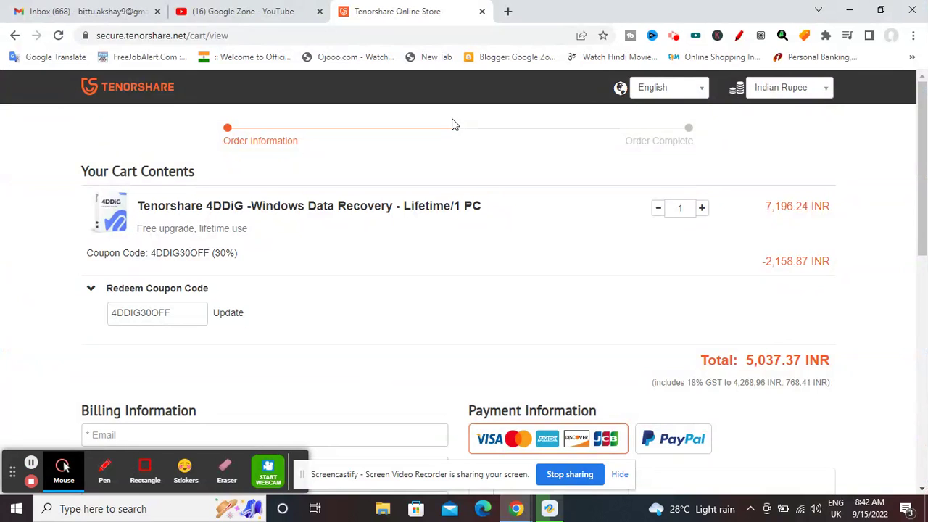
click(853, 10)
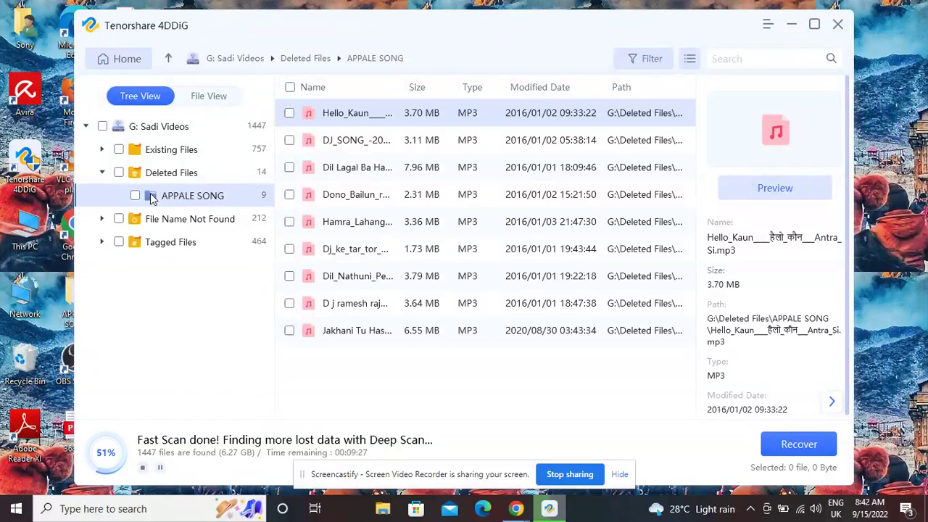
Select the whole APPALE SONG folder under Deleted Files for recovery and check the Sadi Videos (G:) drive in File Explorer
click(139, 196)
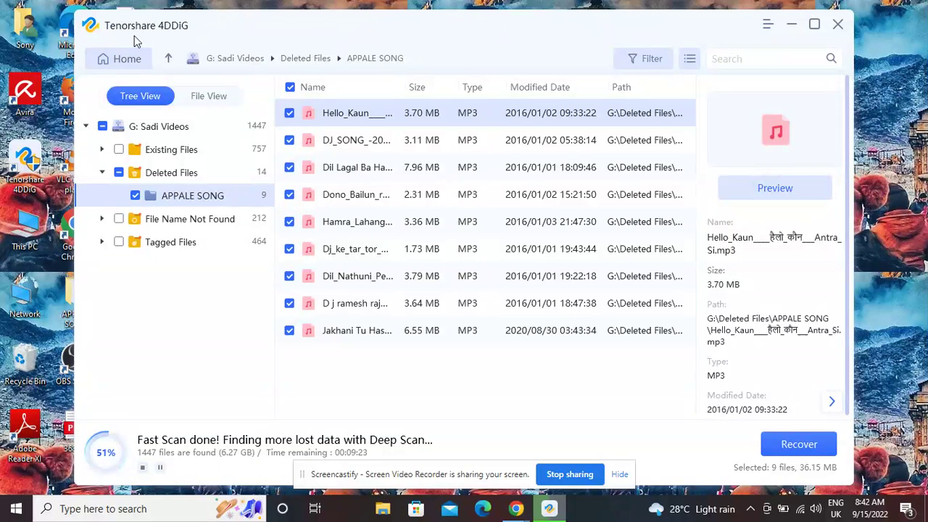
double_click(25, 226)
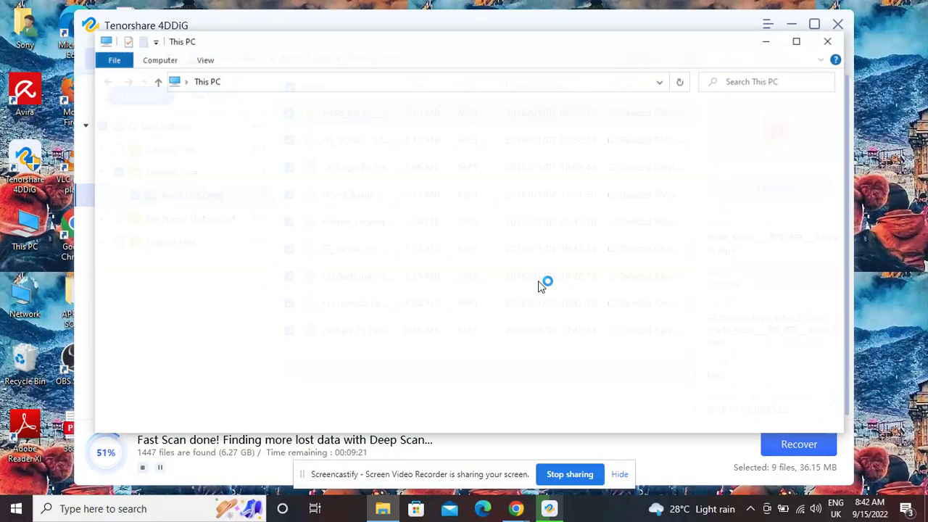
double_click(490, 312)
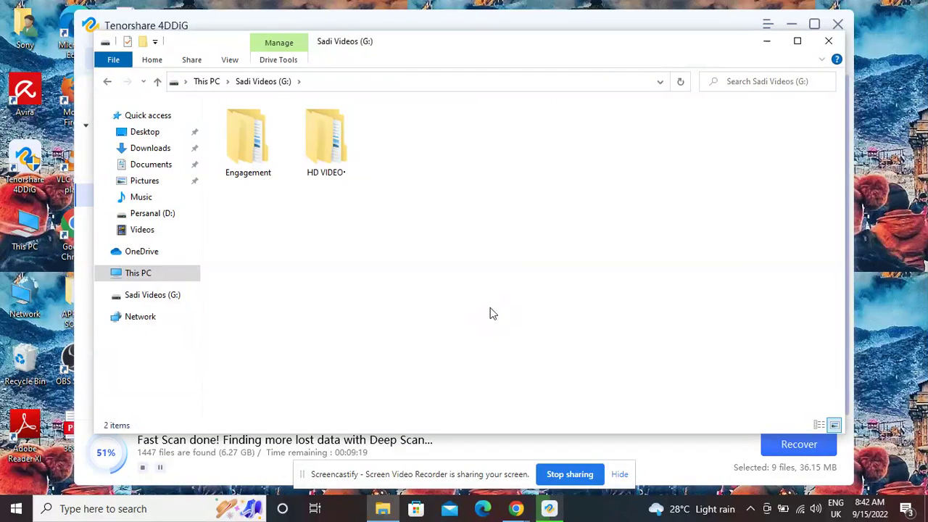
click(833, 45)
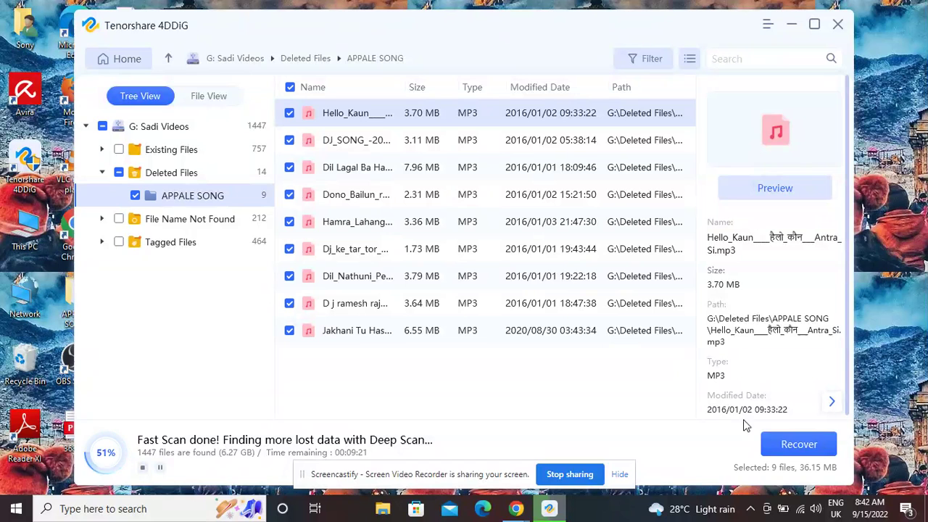
Recover the selected APPALE SONG files into a new folder on Sadi Videos (G:), accepting the lost-partition location
click(801, 453)
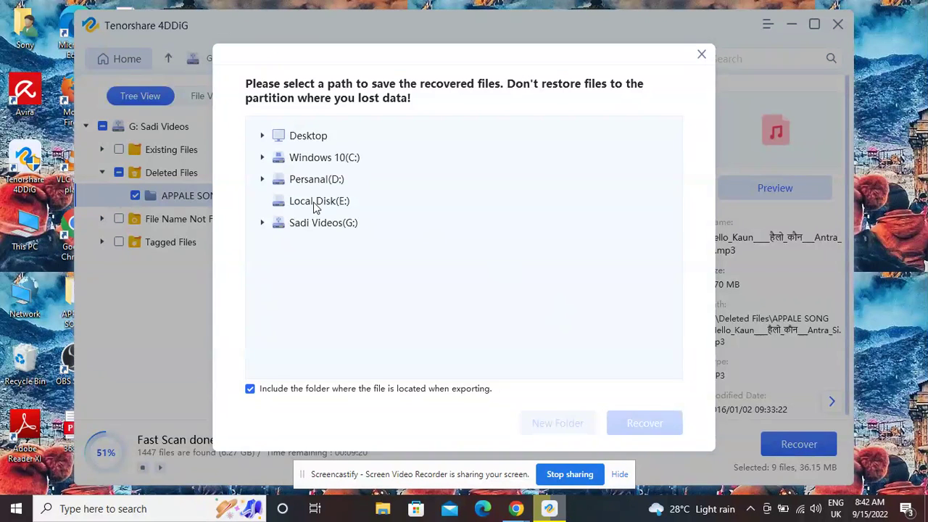
click(323, 225)
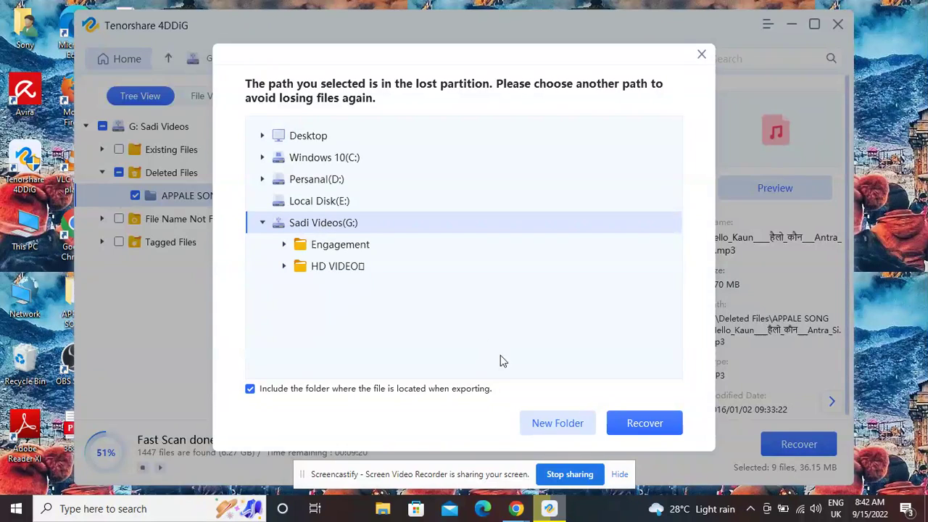
click(587, 423)
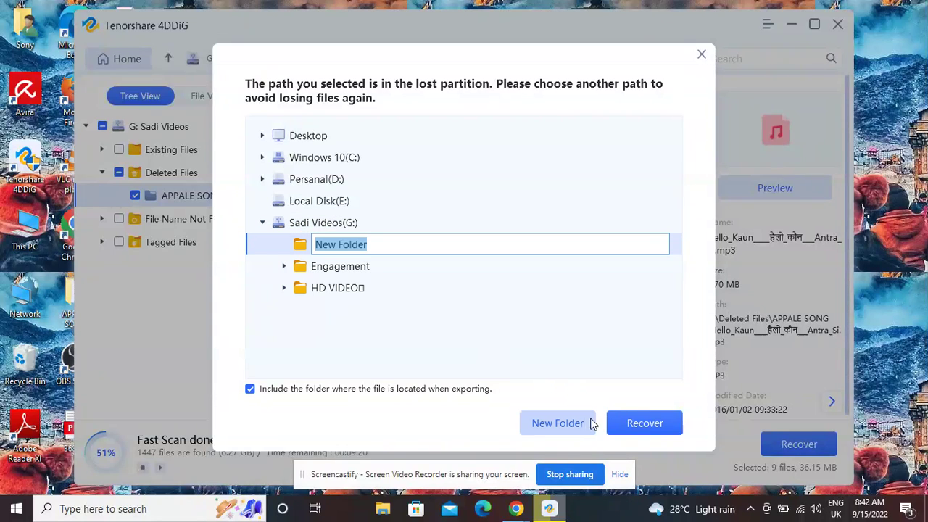
click(643, 432)
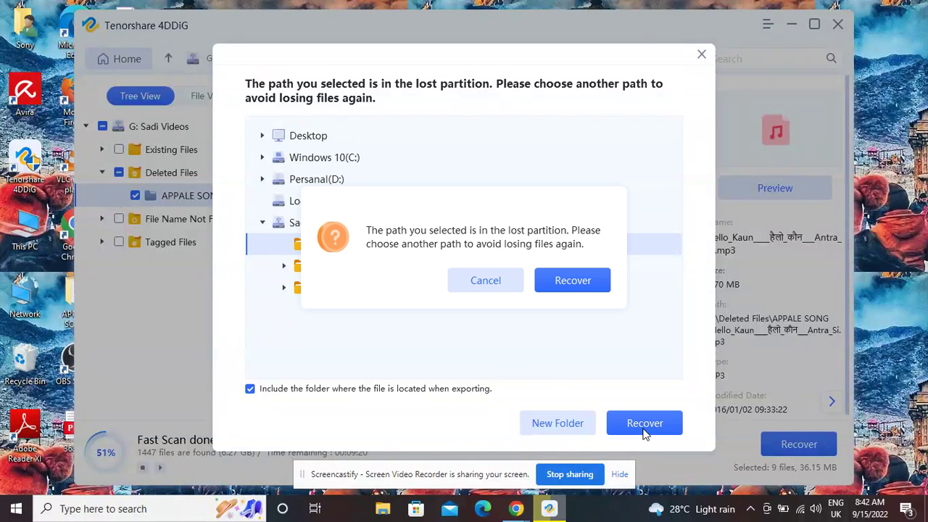
click(580, 280)
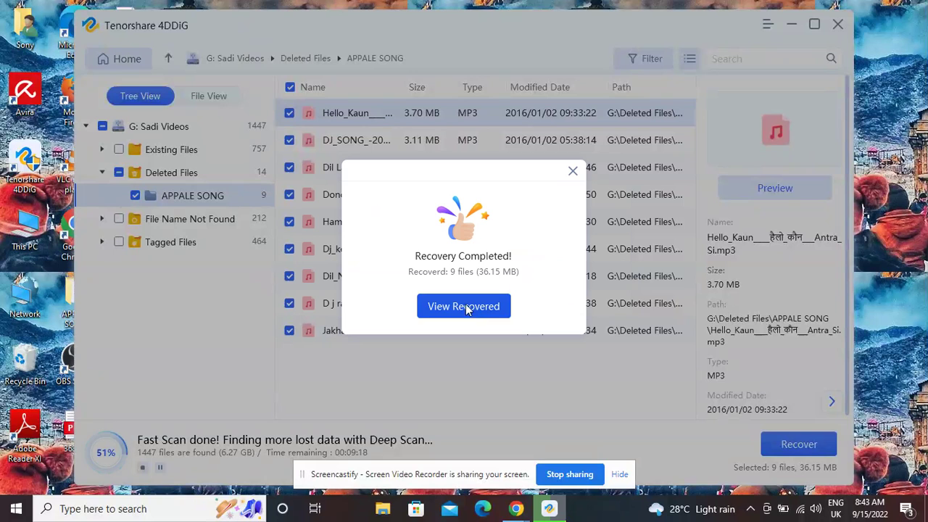
View the recovered files and open the recovery folder's G, Deleted Files and APPALE SONG subfolders
click(478, 306)
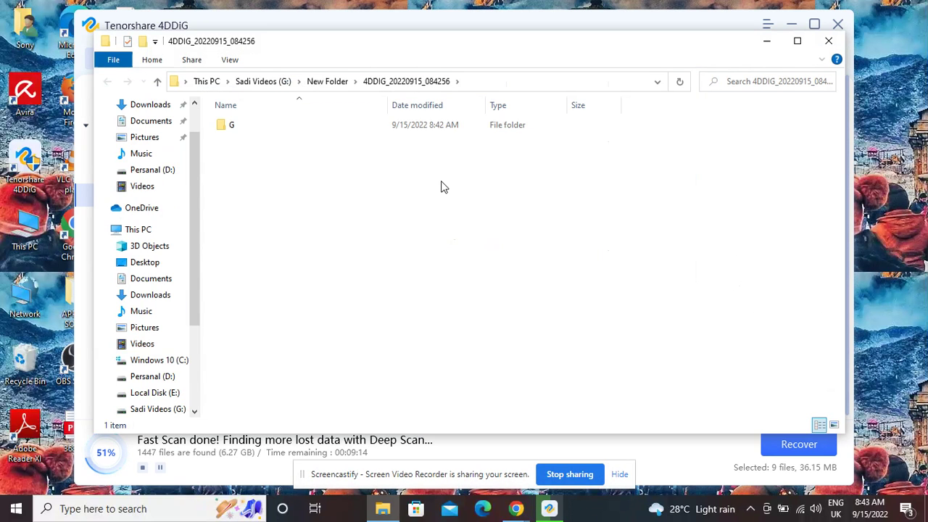
double_click(241, 131)
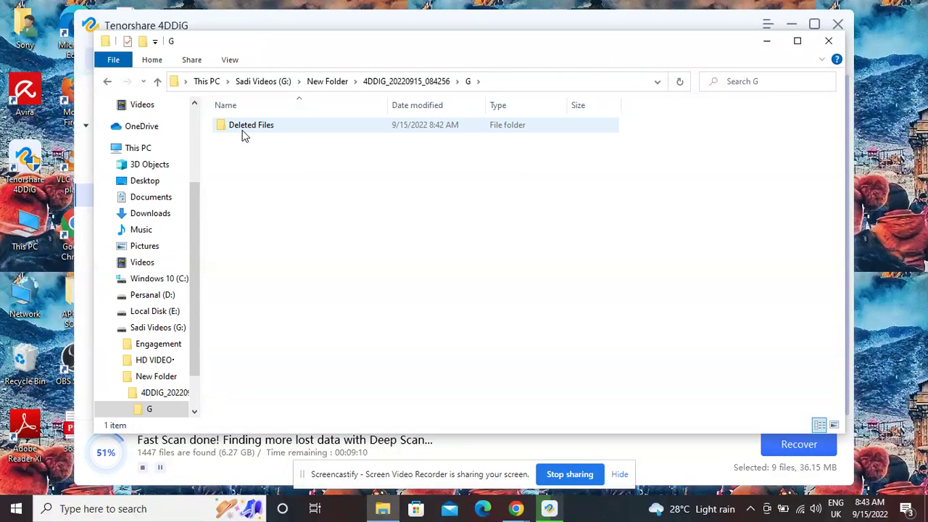
double_click(243, 132)
click(244, 135)
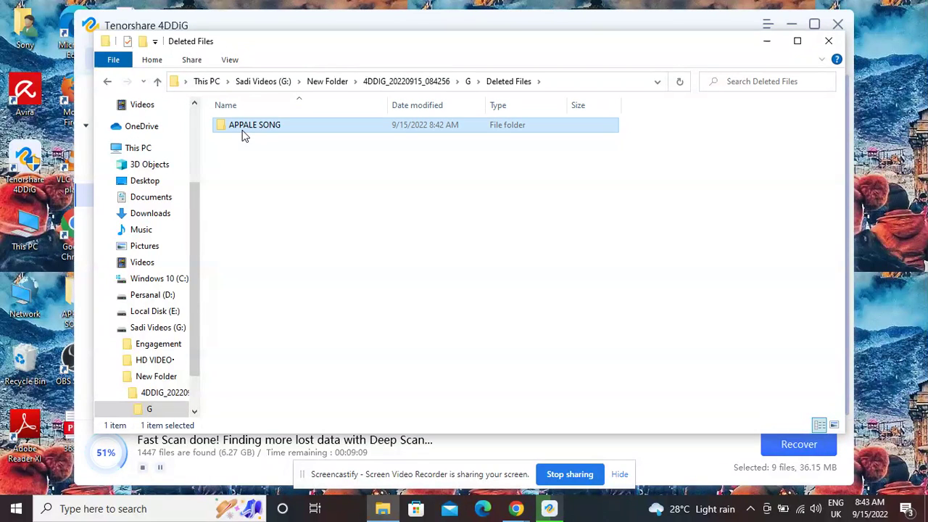
double_click(243, 130)
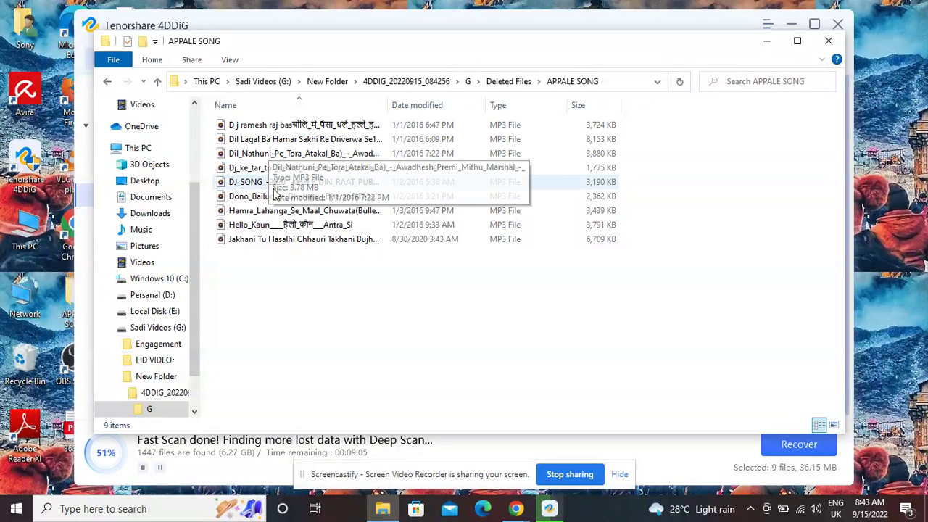
Play the recovered Hello_Kaun MP3 file to test it, and close the player and the recovery folder
click(279, 227)
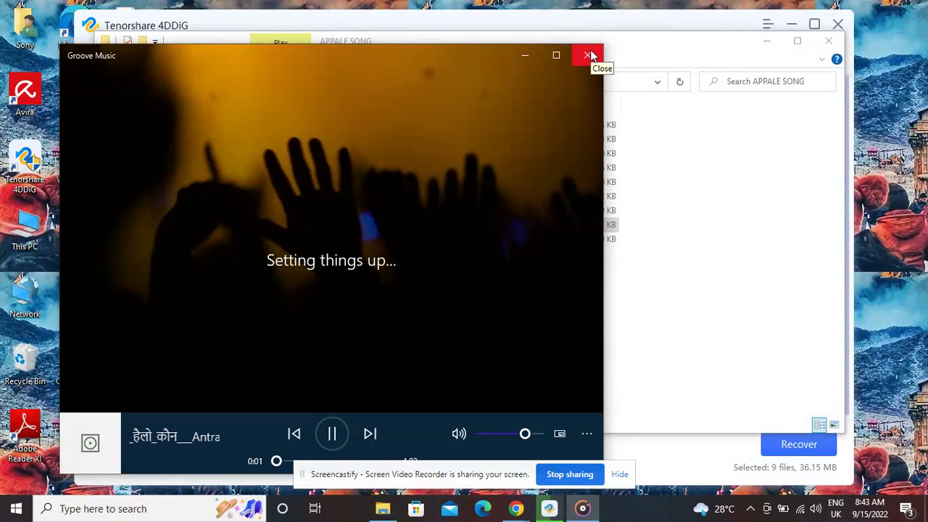
click(589, 56)
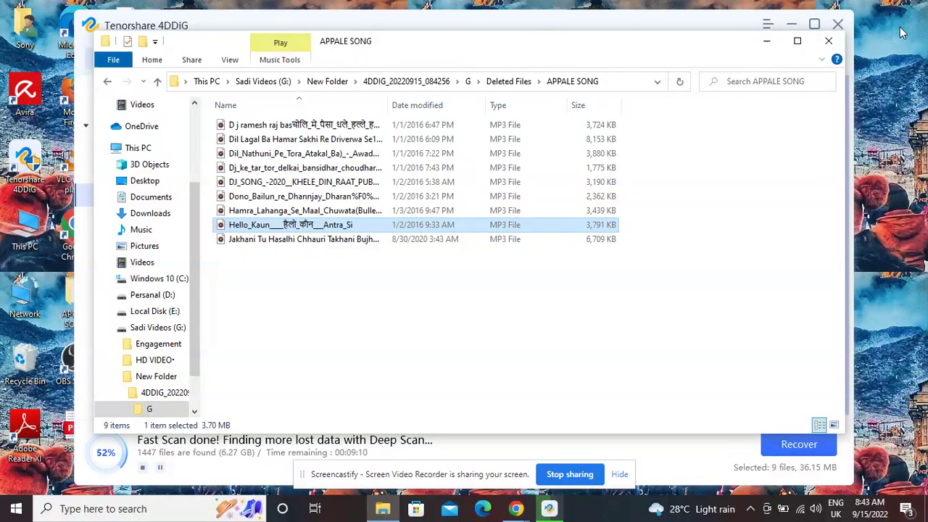
click(829, 41)
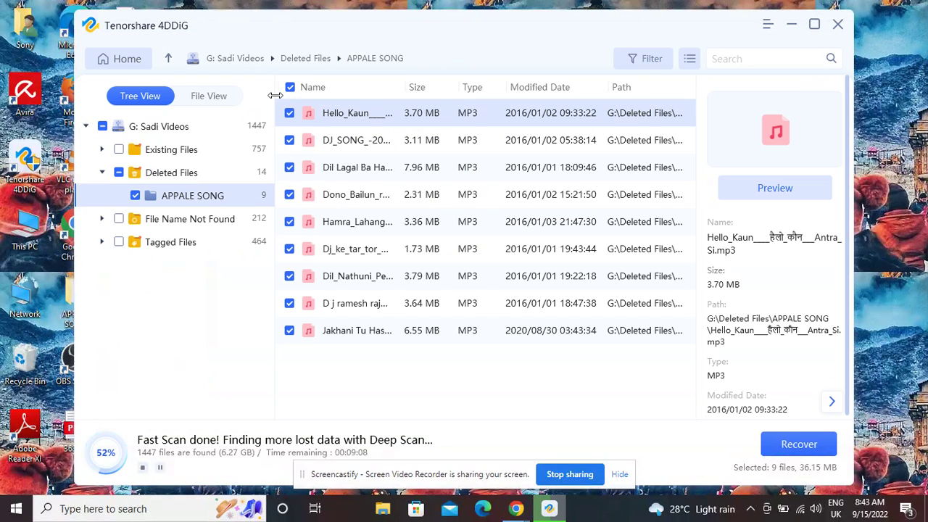
Select all the loose text and image files under Deleted Files for recovery and exclude the APPALE SONG folder
click(177, 172)
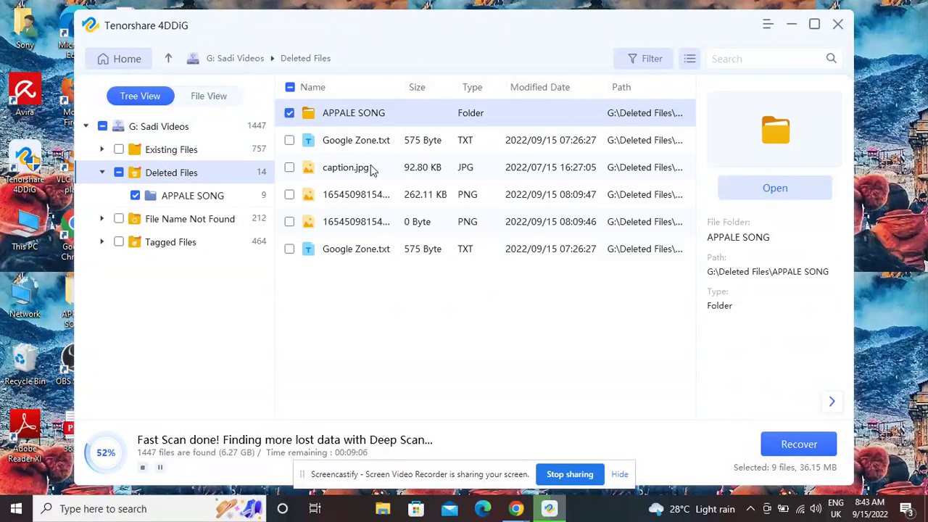
click(289, 141)
click(332, 171)
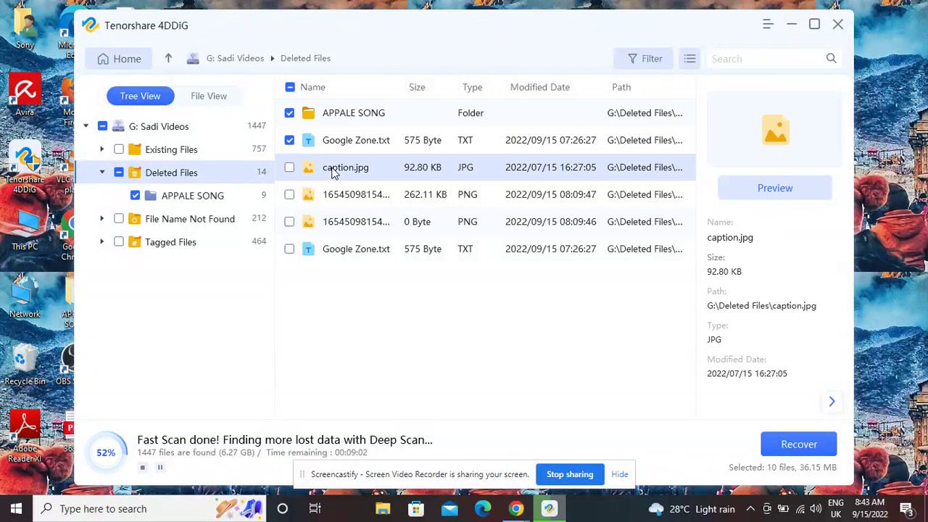
click(290, 167)
click(290, 194)
click(293, 219)
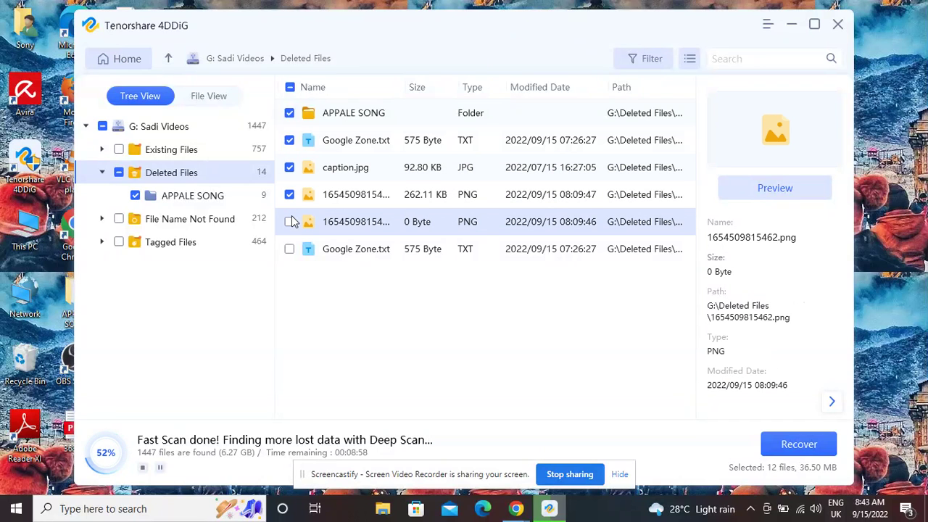
click(289, 249)
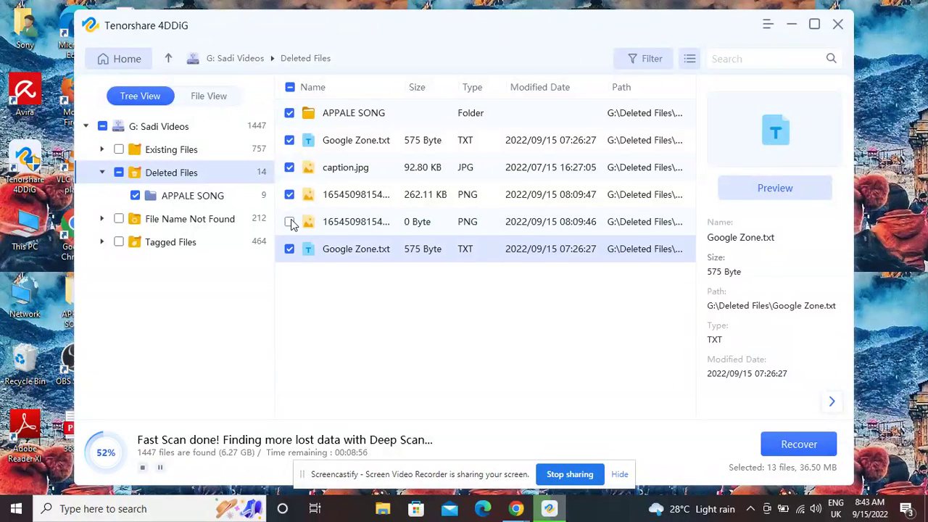
click(291, 222)
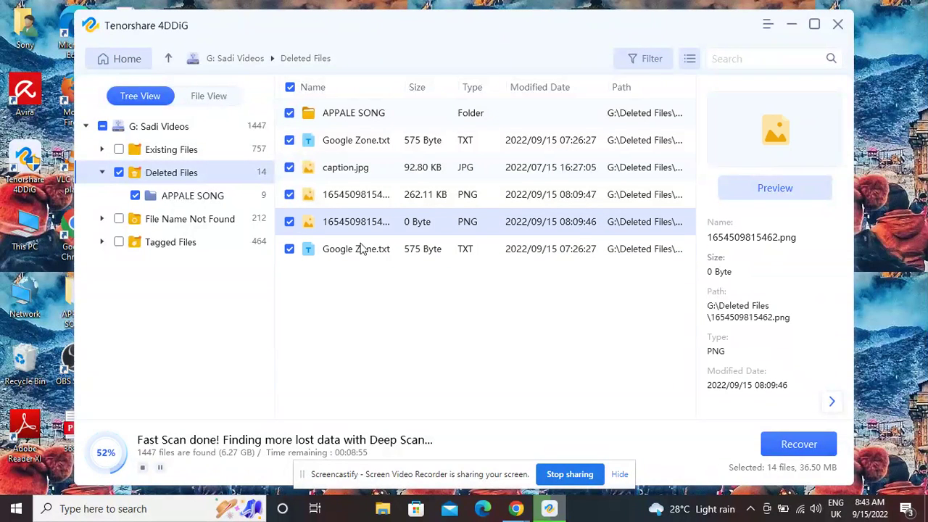
click(290, 113)
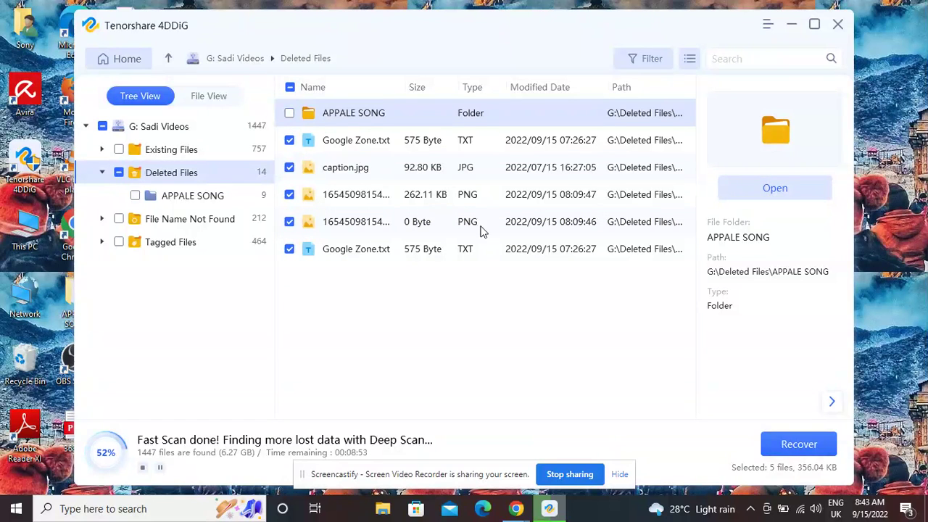
Recover the selected files into New Folder on Sadi Videos (G:), accepting the lost-partition location
click(820, 451)
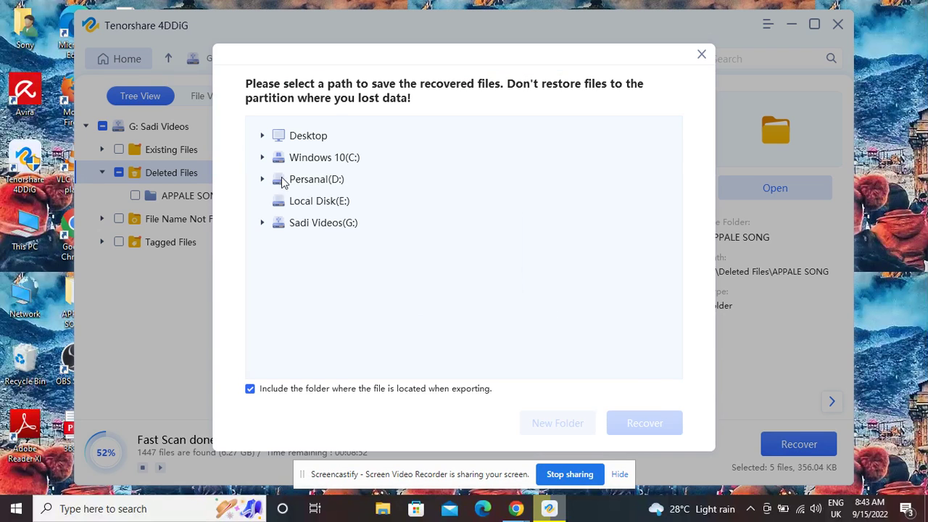
click(313, 226)
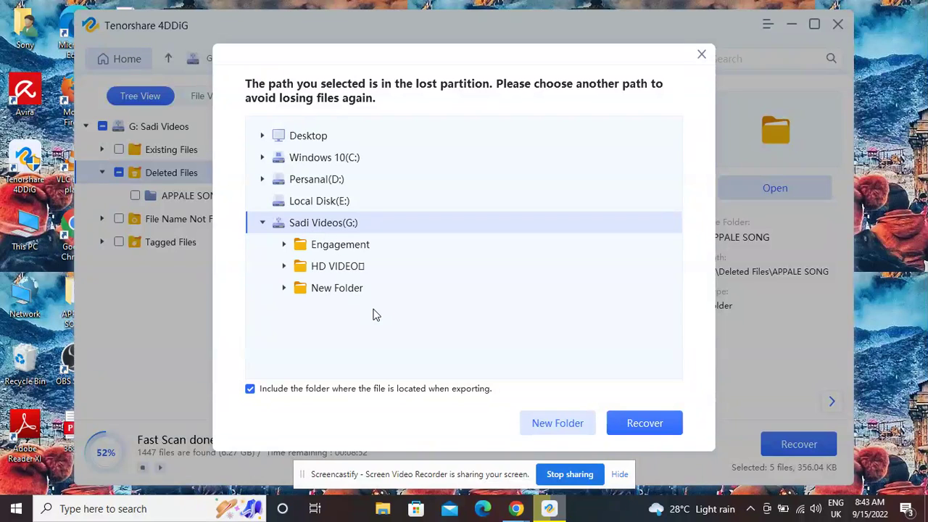
click(337, 290)
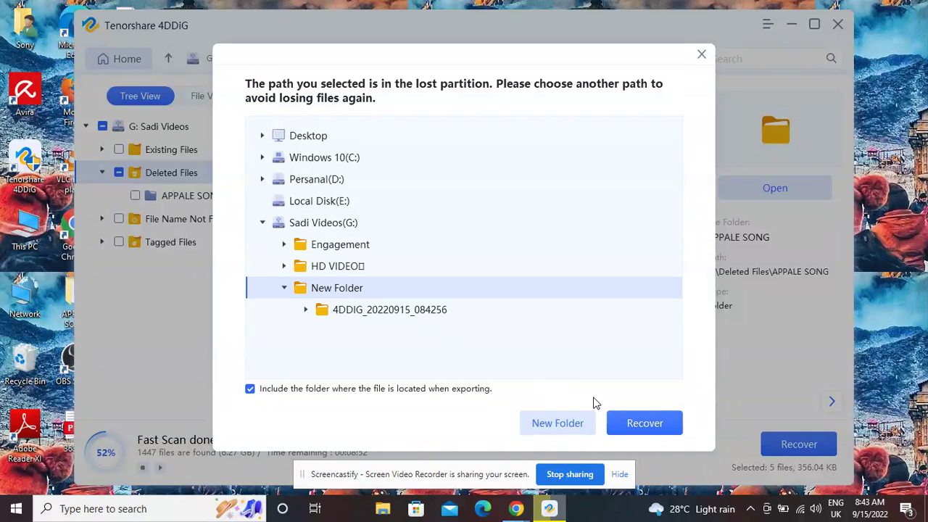
click(646, 427)
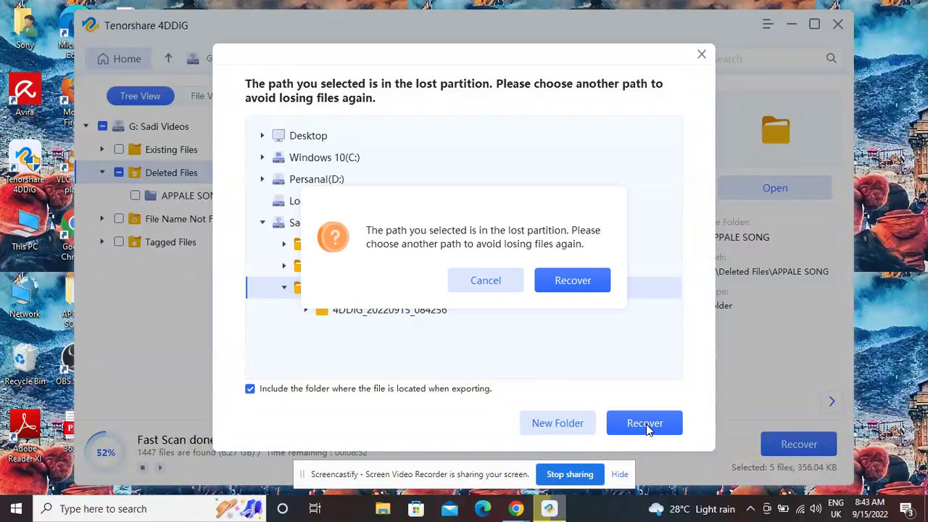
click(547, 281)
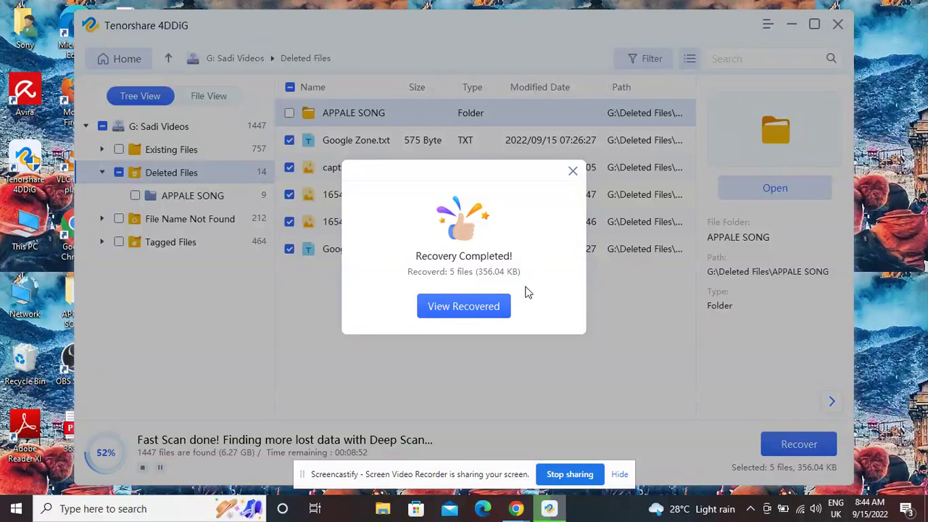
View the newly recovered files by opening the G and Deleted Files subfolders of the recovery folder
click(493, 304)
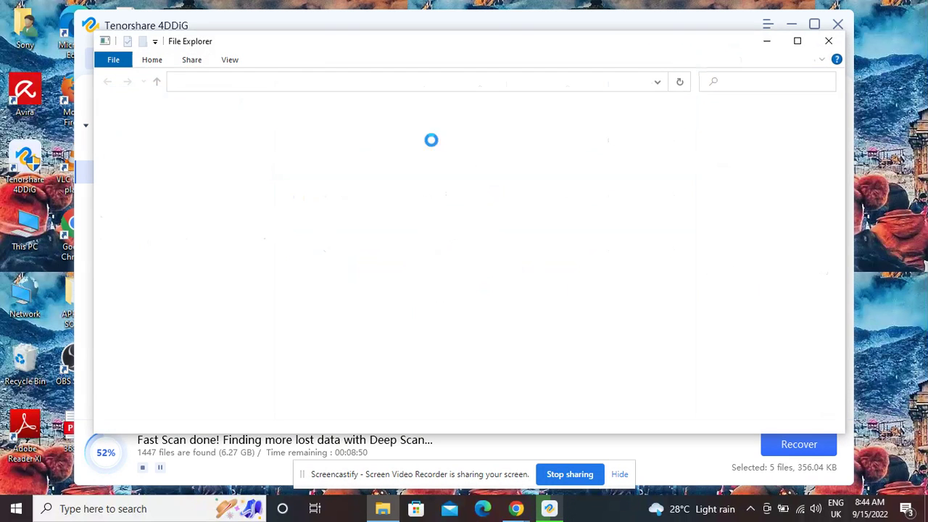
double_click(279, 129)
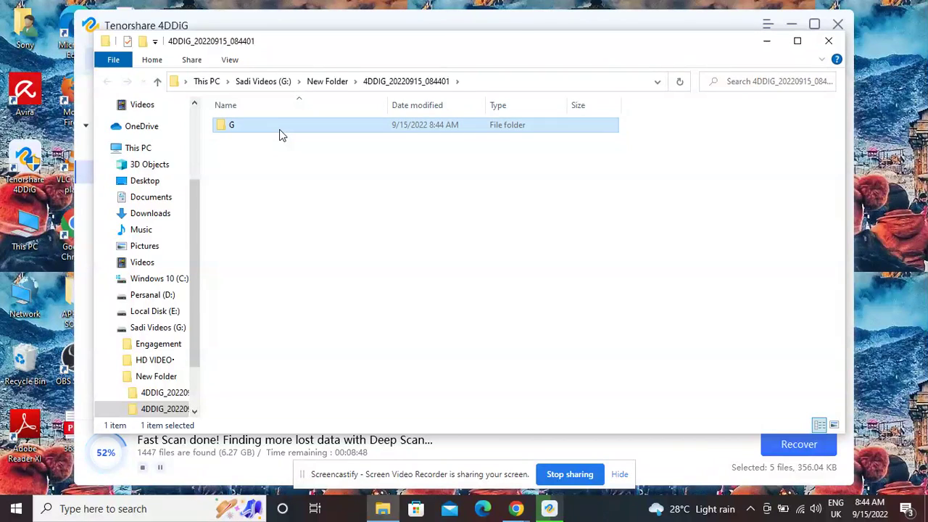
click(279, 129)
double_click(279, 129)
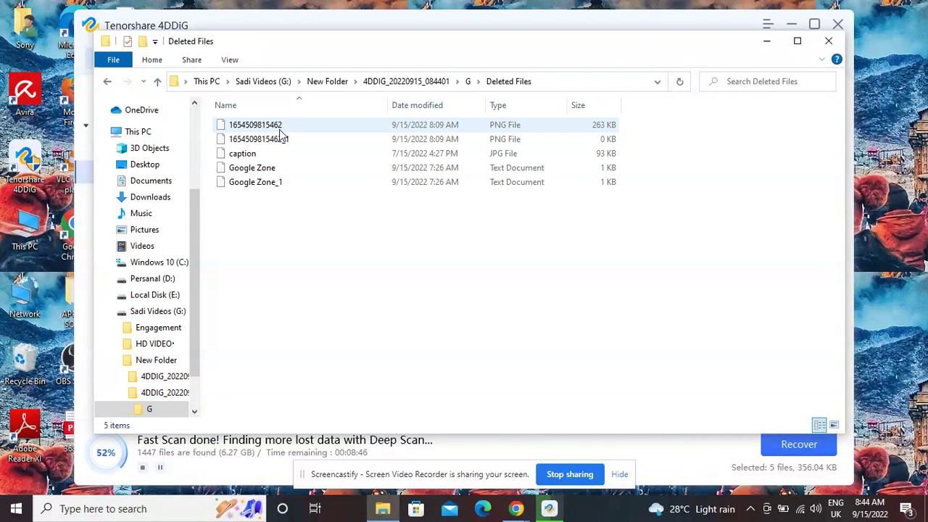
View the recovered image 1654509815462.png at full window size, and close it and the recovery folder
click(279, 129)
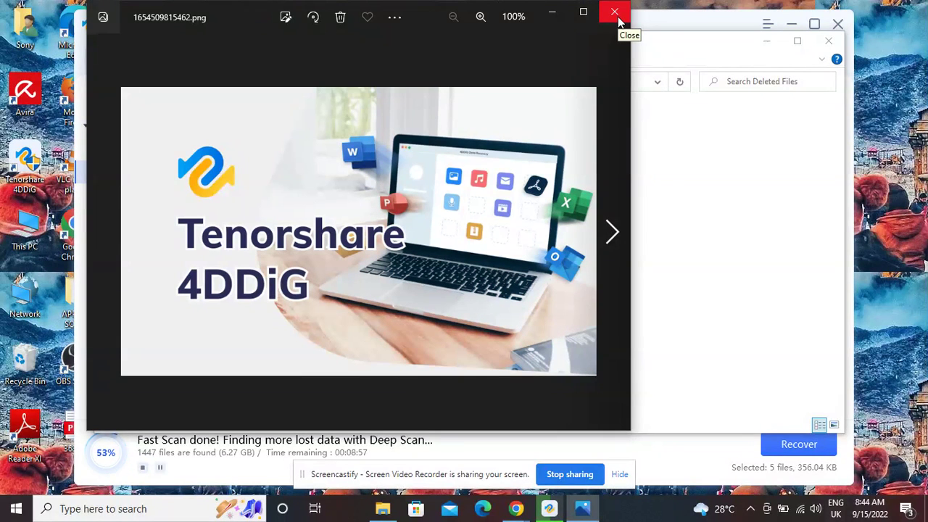
click(589, 16)
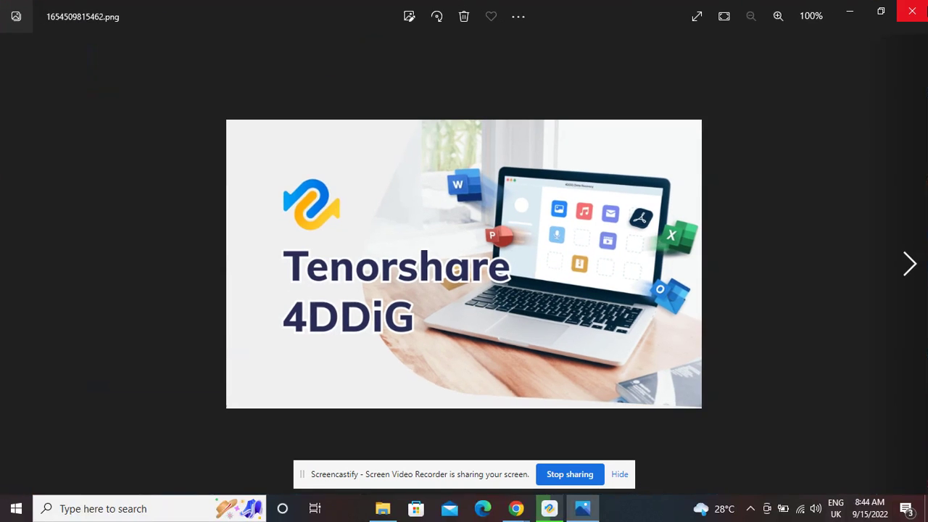
click(911, 12)
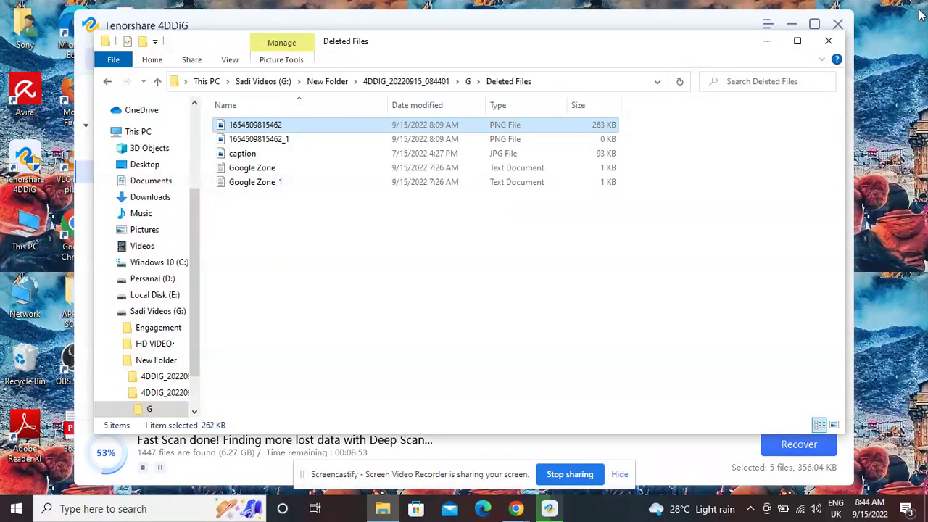
click(830, 44)
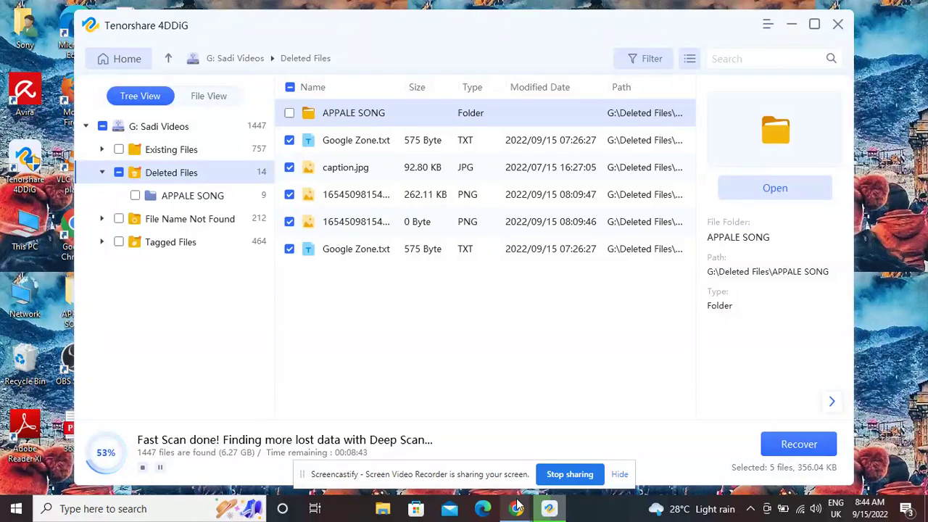
Switch to the Google Zone YouTube channel in Chrome, subscribe to it and set its notifications to All
mouse_move(515, 501)
click(462, 439)
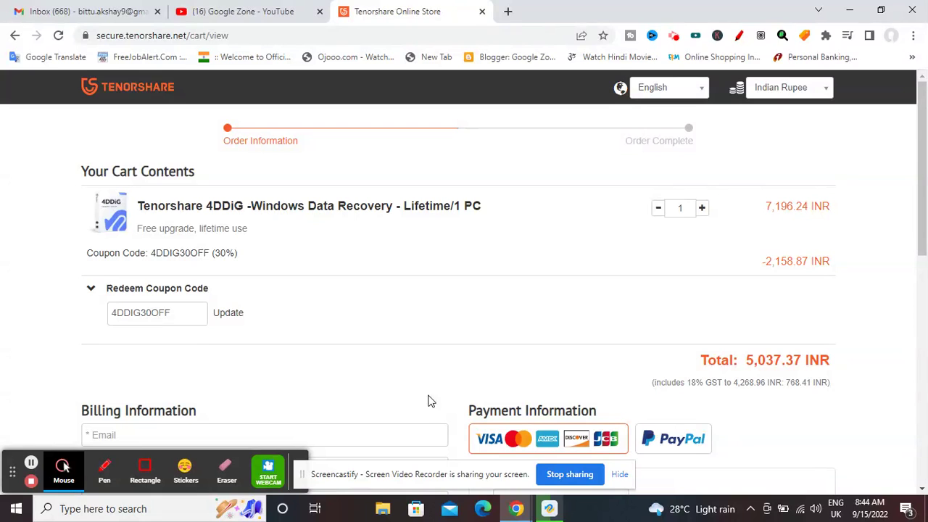
click(287, 7)
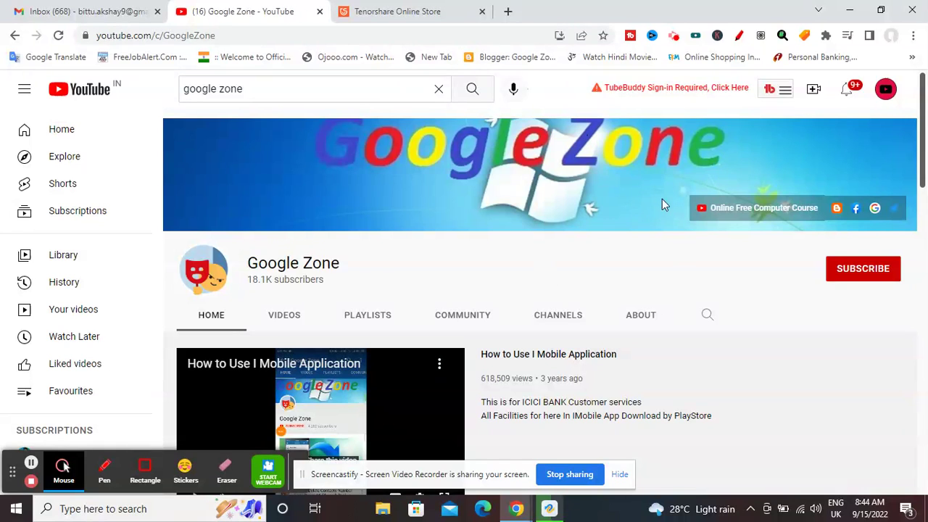
click(857, 270)
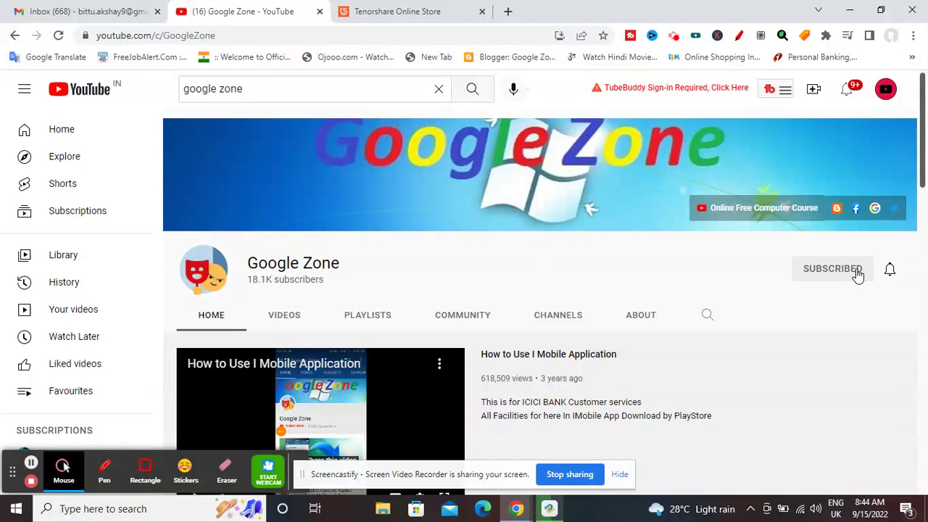
click(886, 276)
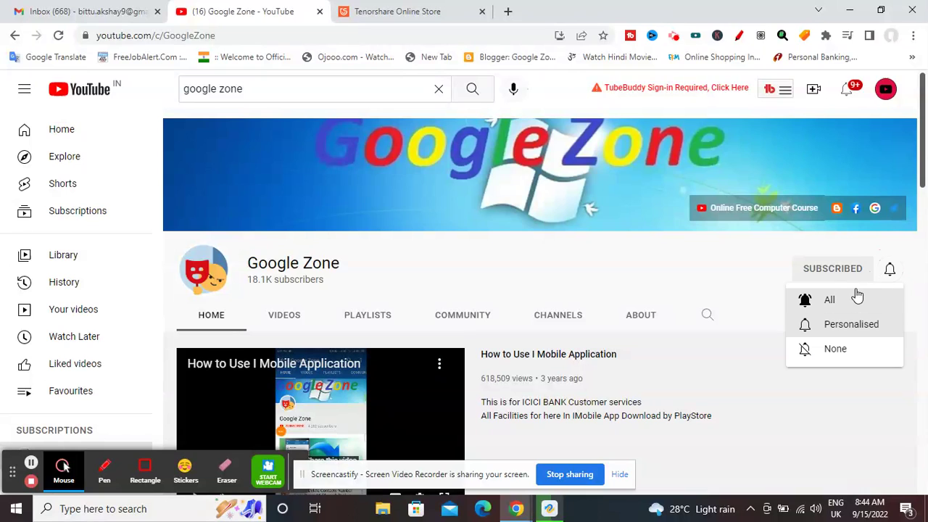
click(855, 296)
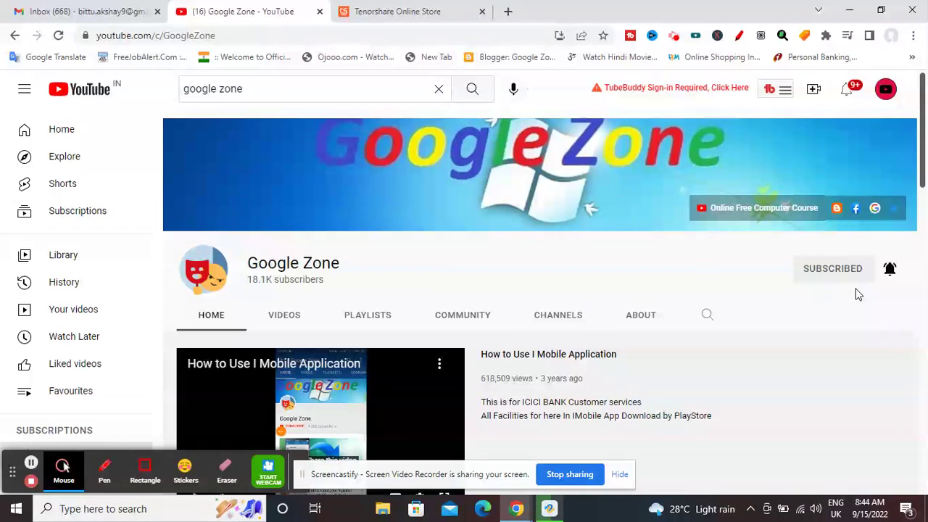